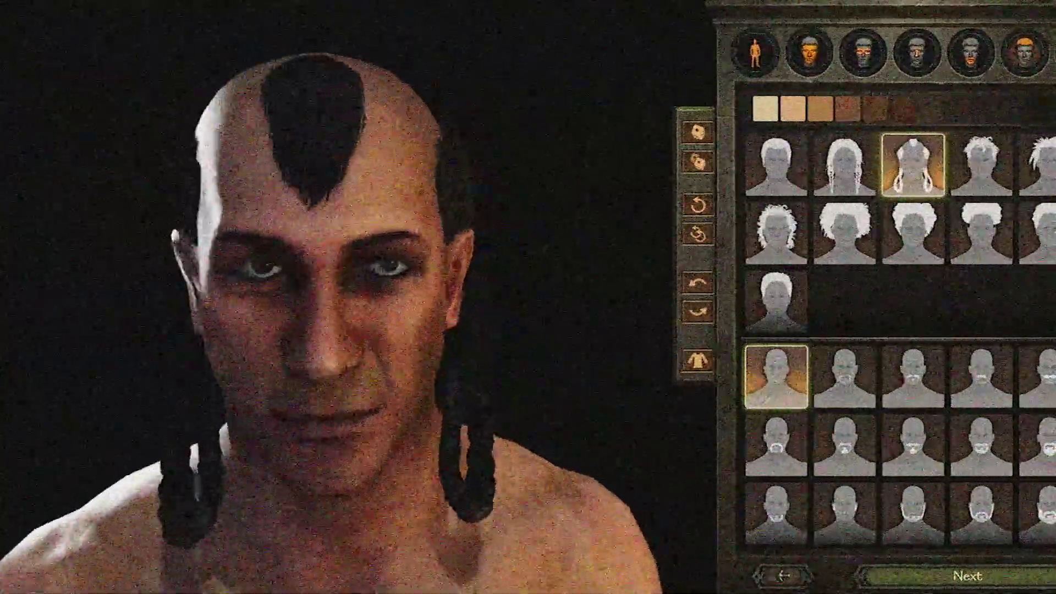
- Give the character the large curly afro hairstyle and inspect the head in profile
left_click(869, 250)
left_click_drag(453, 301, 535, 279)
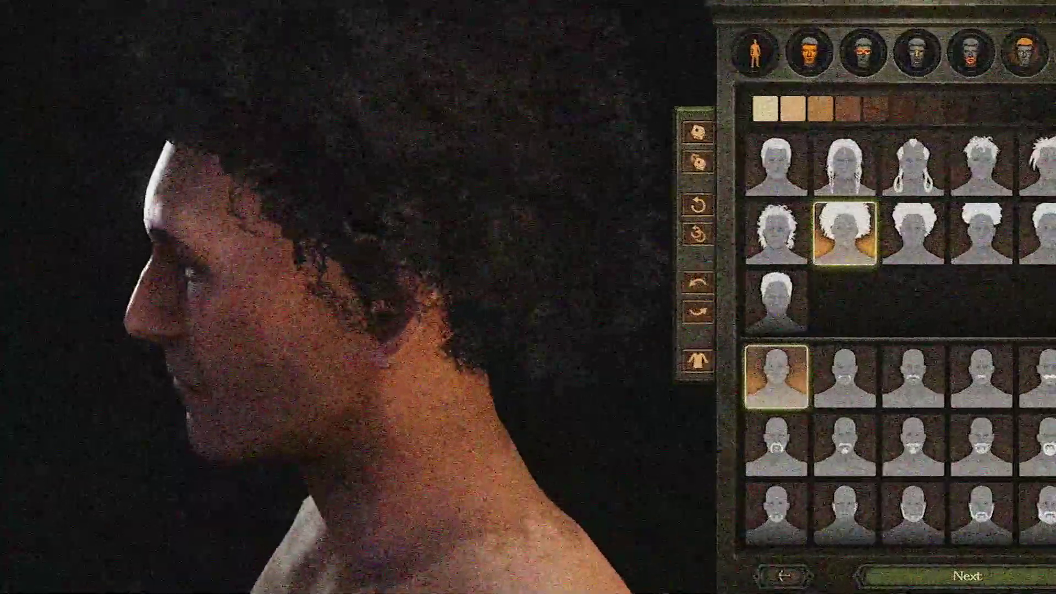
scroll(535, 278, "up", 5)
scroll(399, 360, "down", 5)
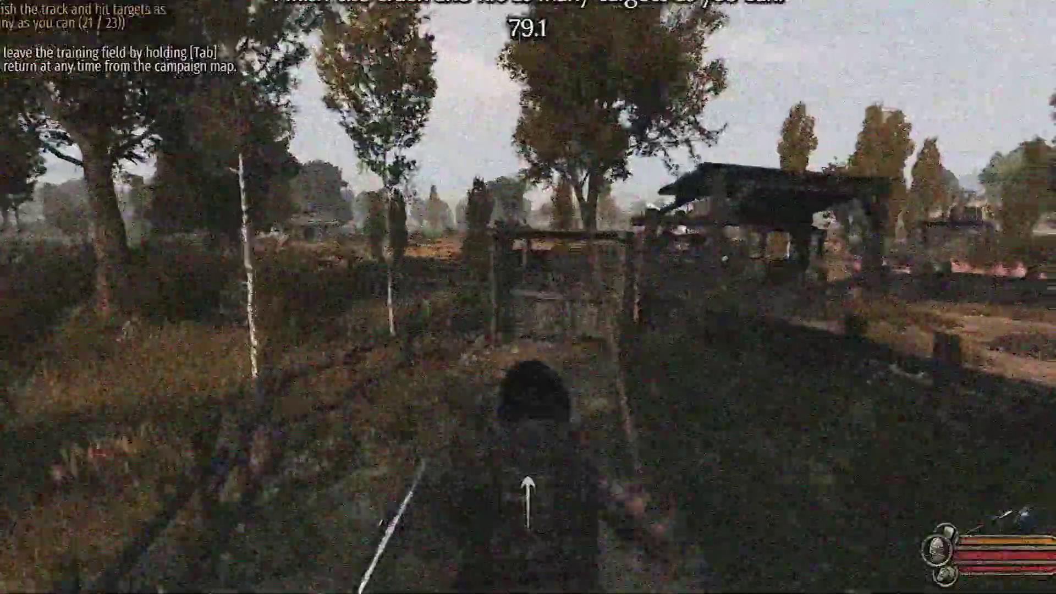
key("w")
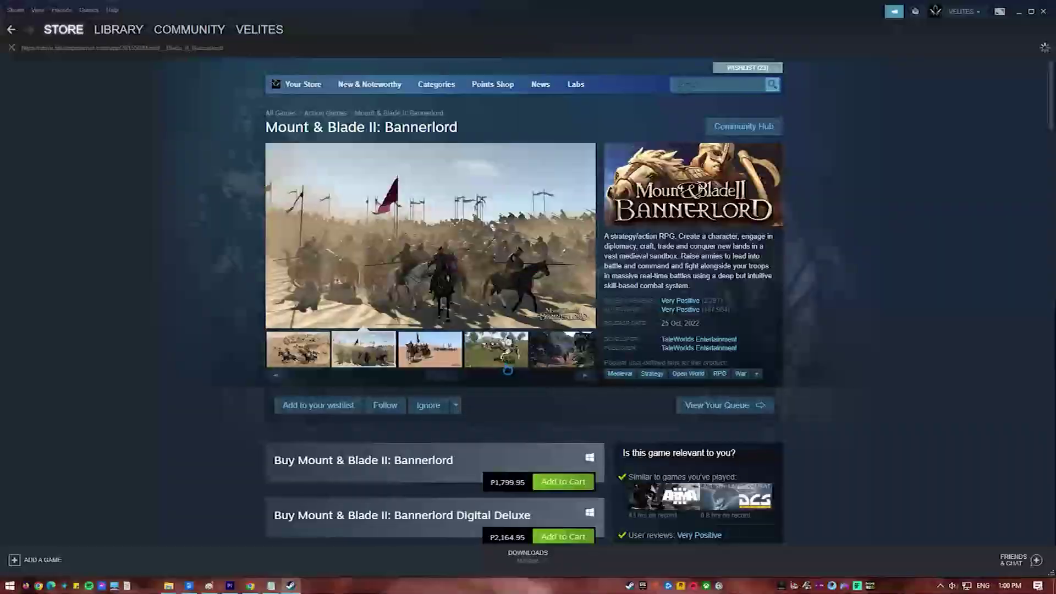
- Switch to Steam and examine the system requirements on the Mount & Blade II: Bannerlord store page
scroll(508, 370, "down", 20)
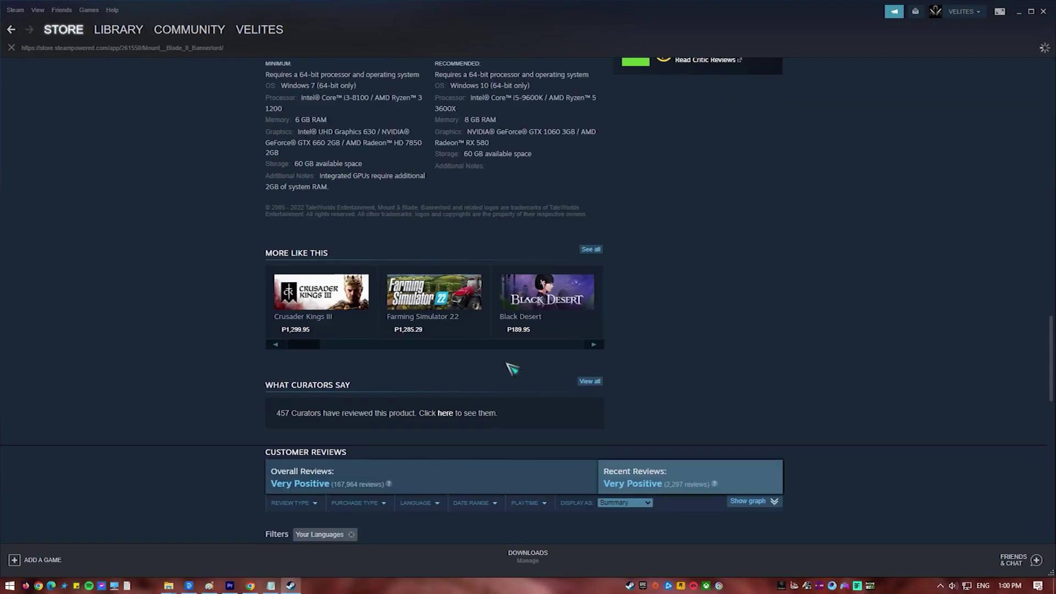
scroll(511, 368, "up", 3)
scroll(512, 368, "up", 2)
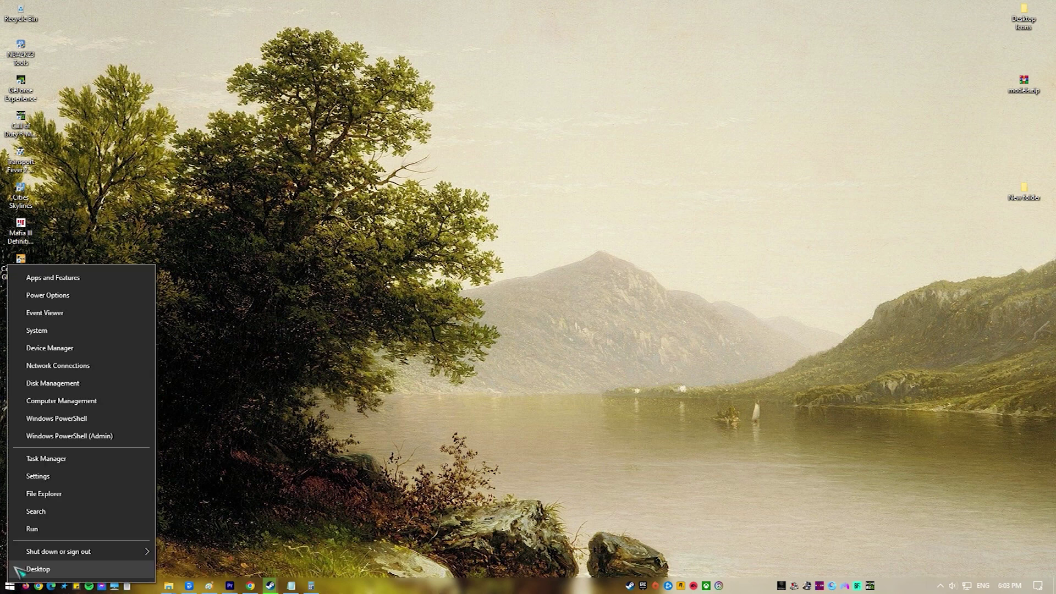
- Open Device Manager and start an automatic driver search for the NVIDIA GeForce GTX 1050 Ti
left_click(56, 350)
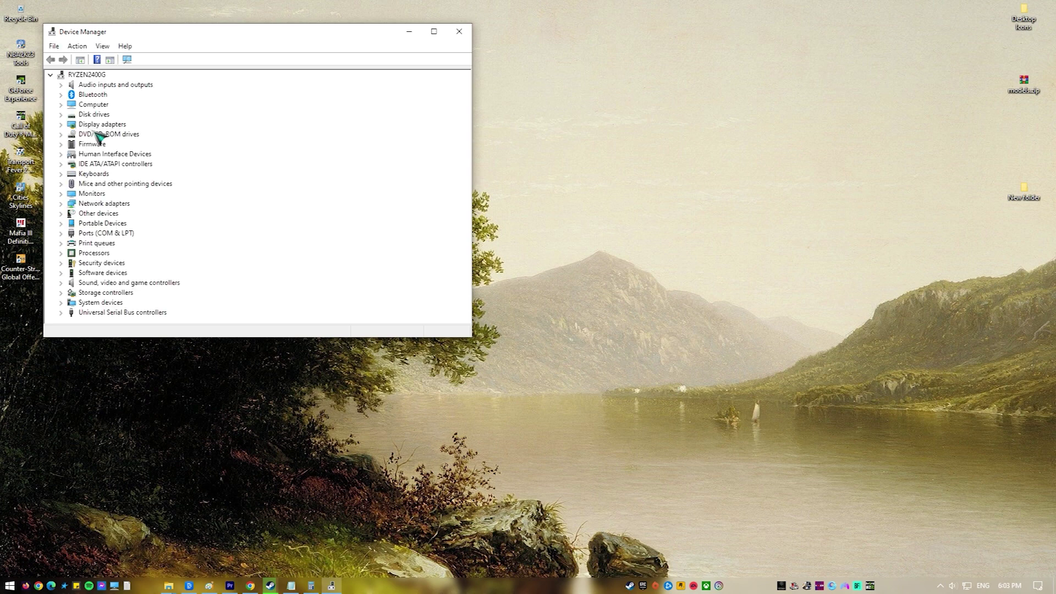
left_click(62, 125)
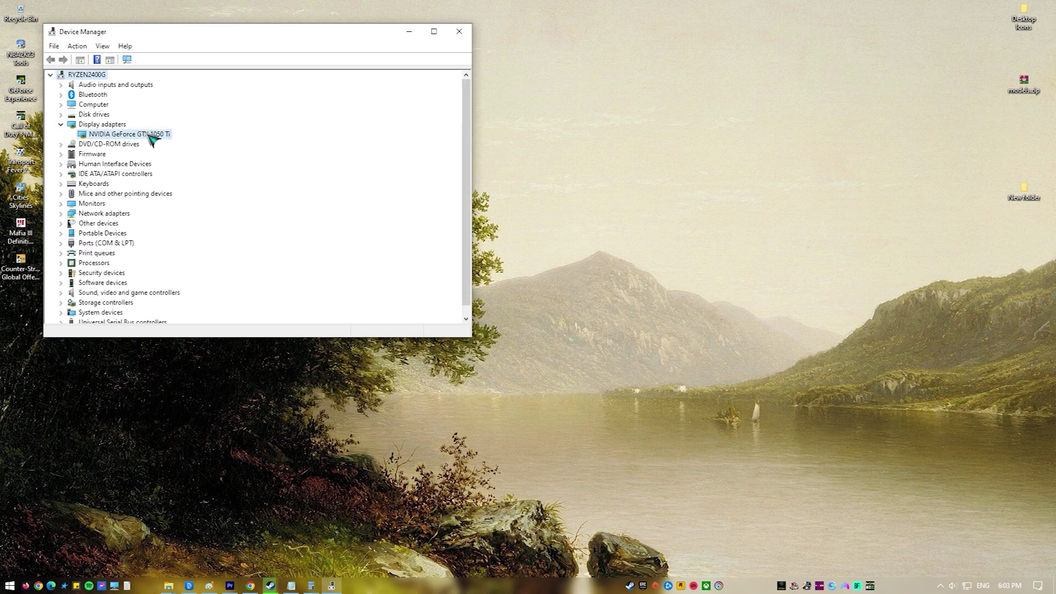
left_click(226, 142)
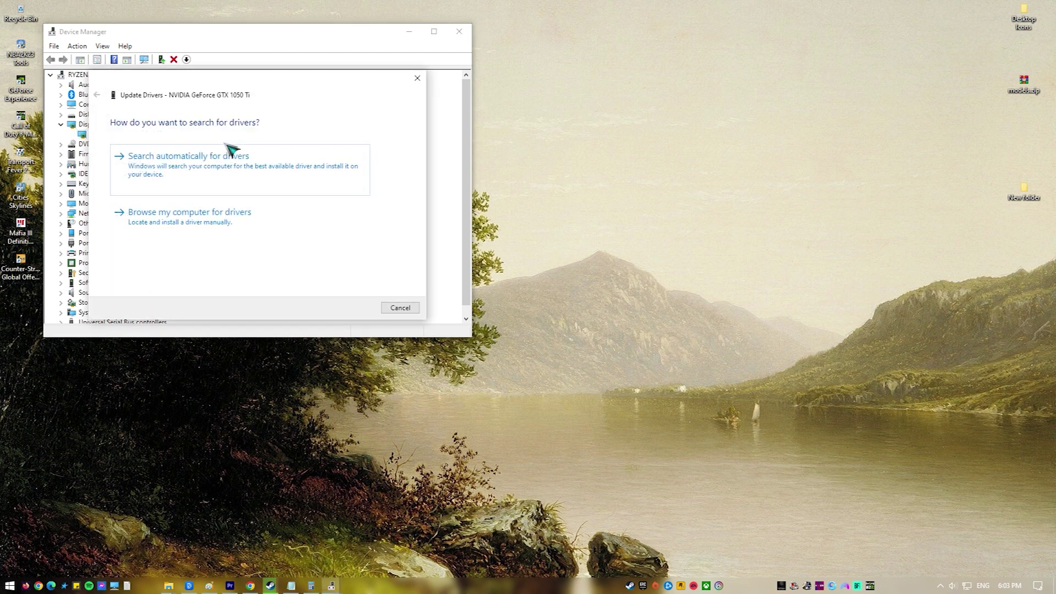
left_click(290, 169)
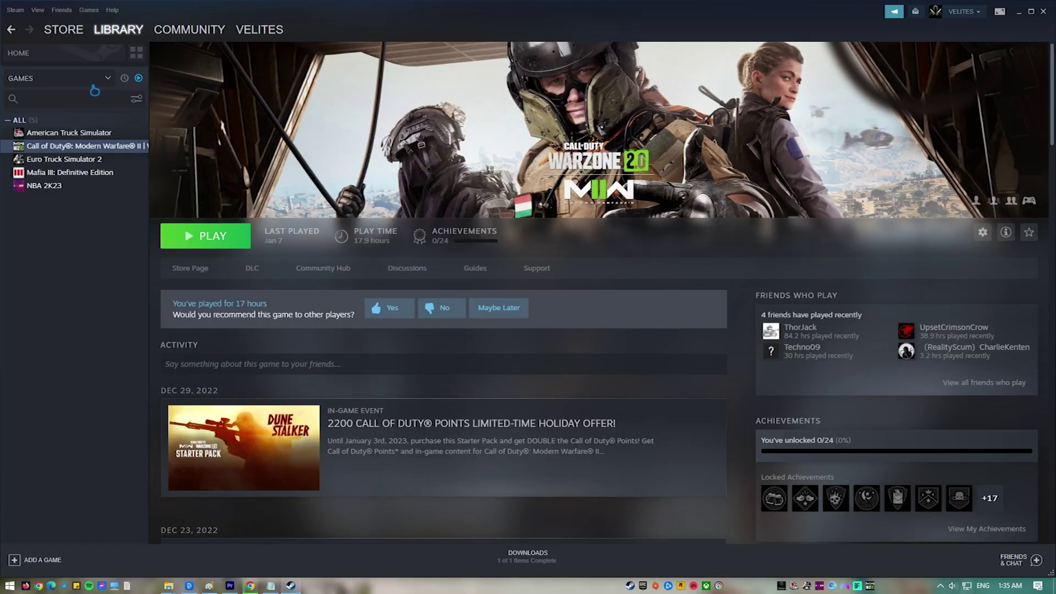
- Verify the integrity of the Call of Duty: Modern Warfare II game files in the Steam library, allowing Steam Client Service to make changes
right_click(92, 147)
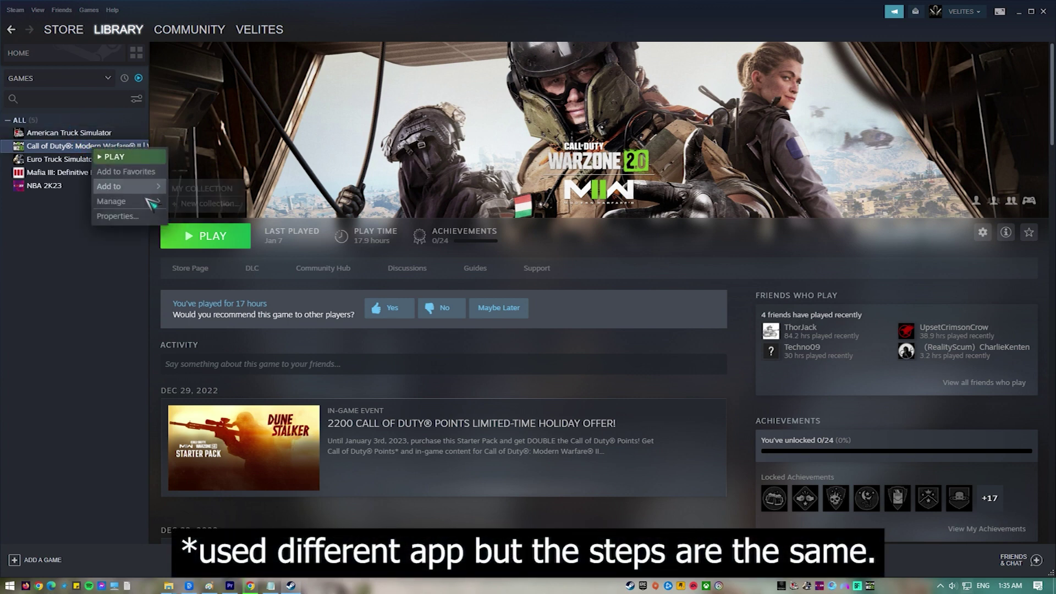
left_click(127, 216)
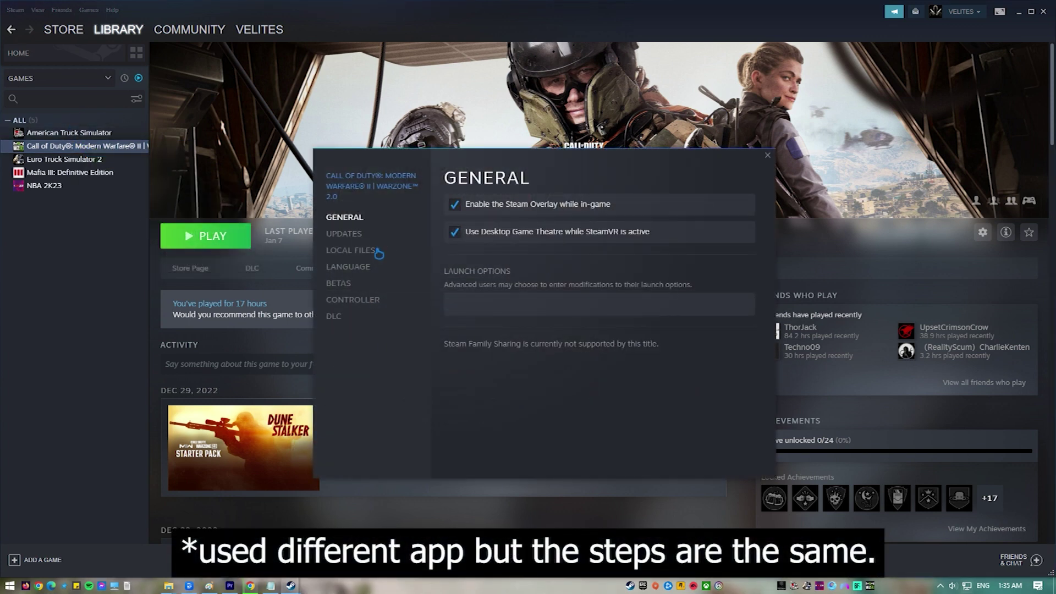
left_click(377, 252)
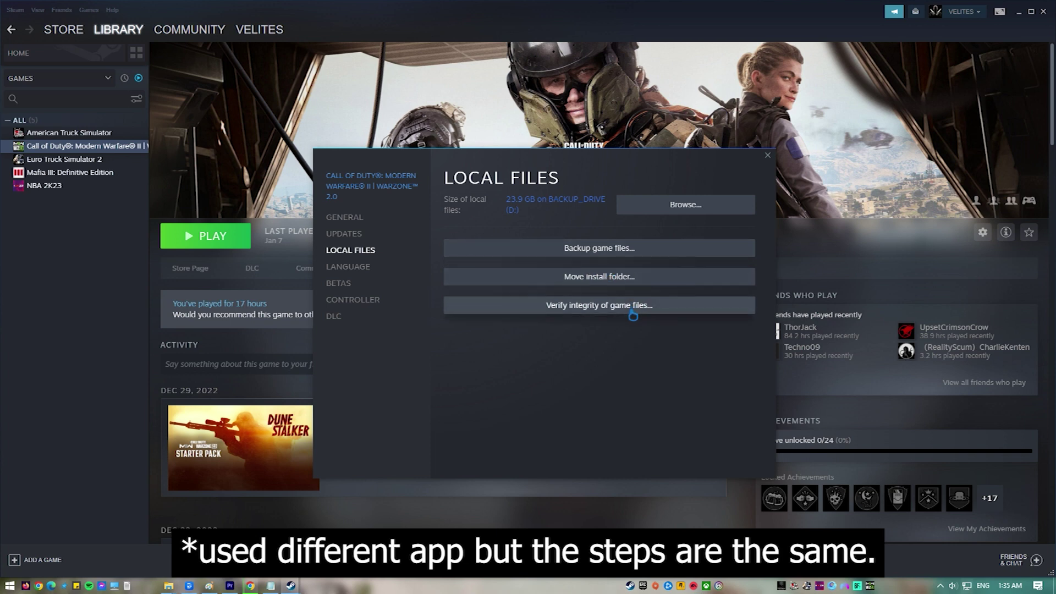
left_click(633, 314)
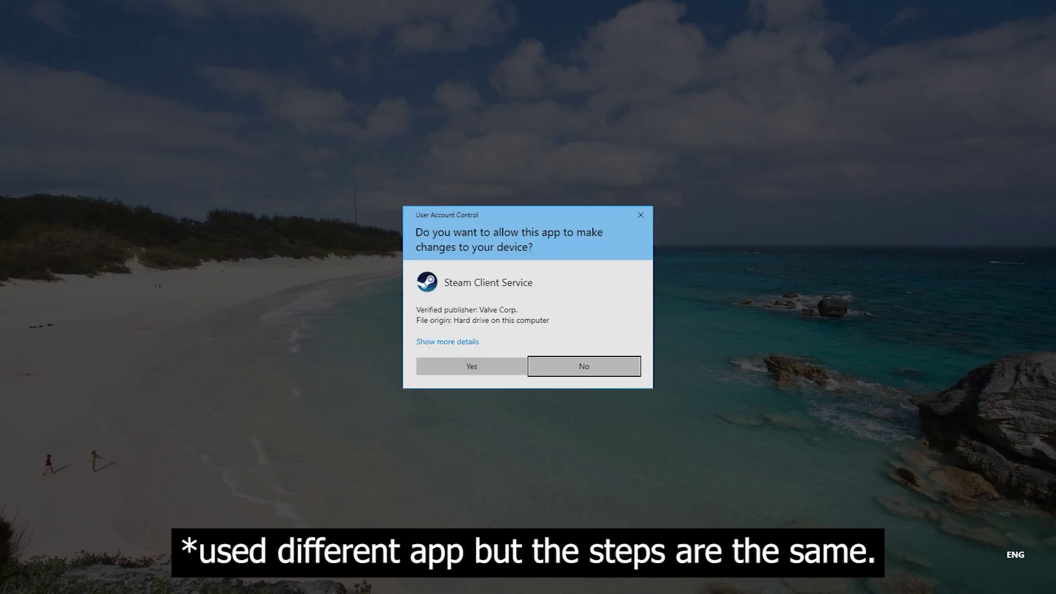
key("Left")
key("Return")
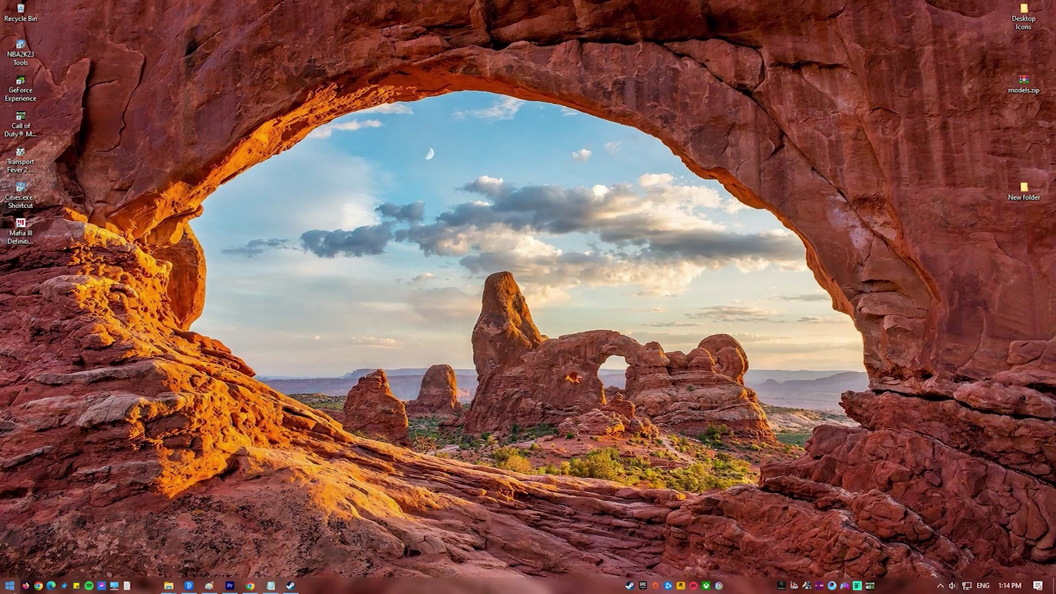
- Search Windows for "windows", open the Windows Security settings and go to Virus & threat protection
key("super")
type("windo")
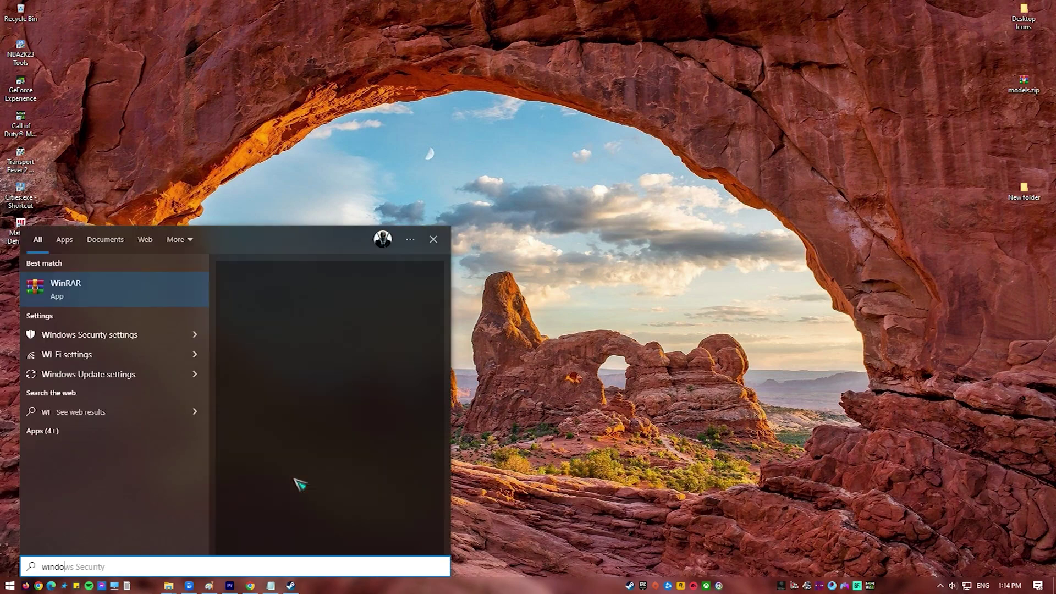
type("ws")
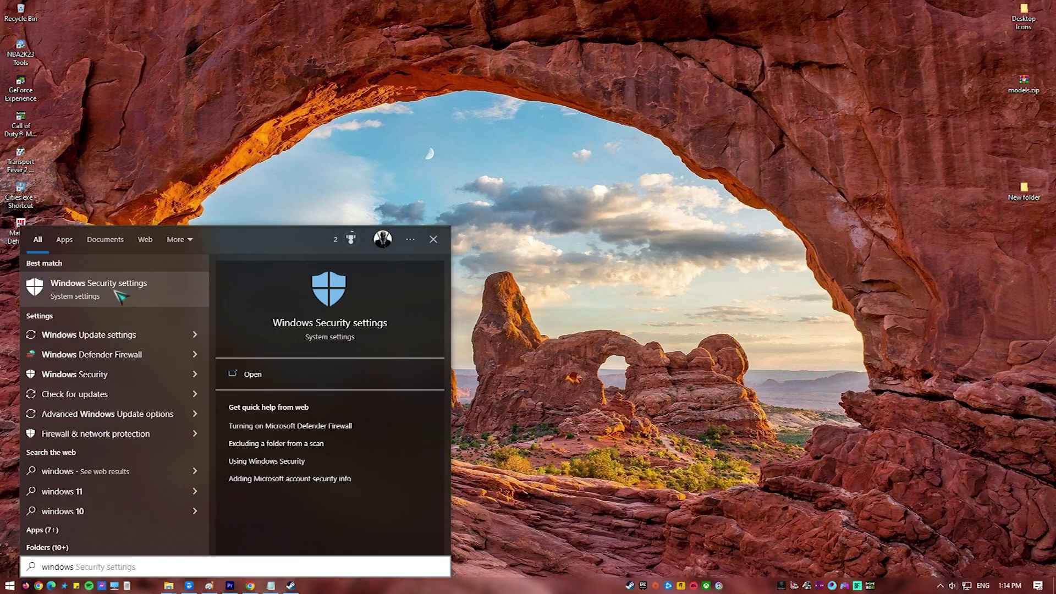
left_click(120, 297)
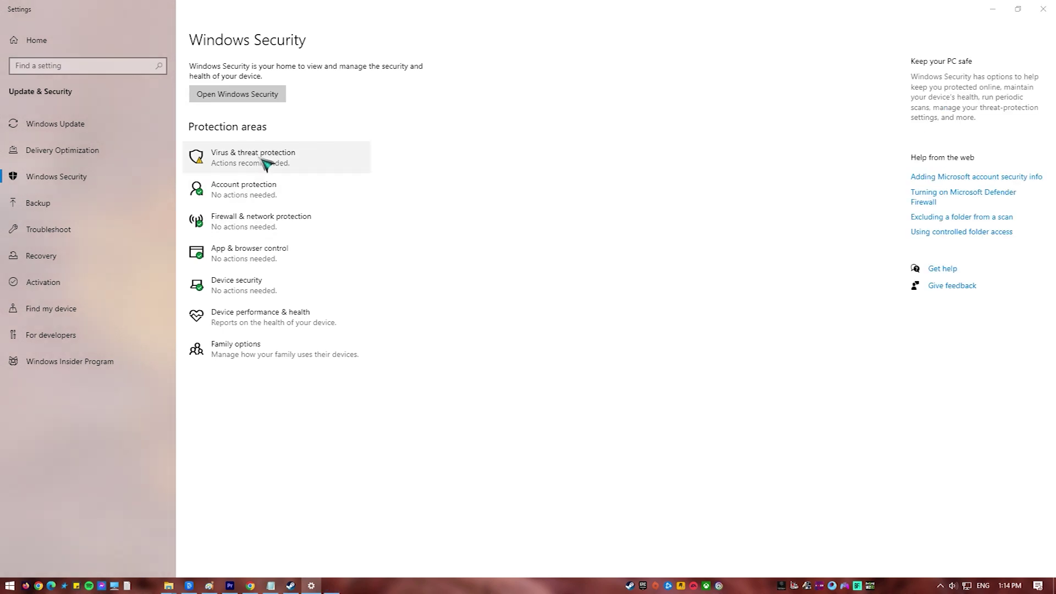
left_click(265, 159)
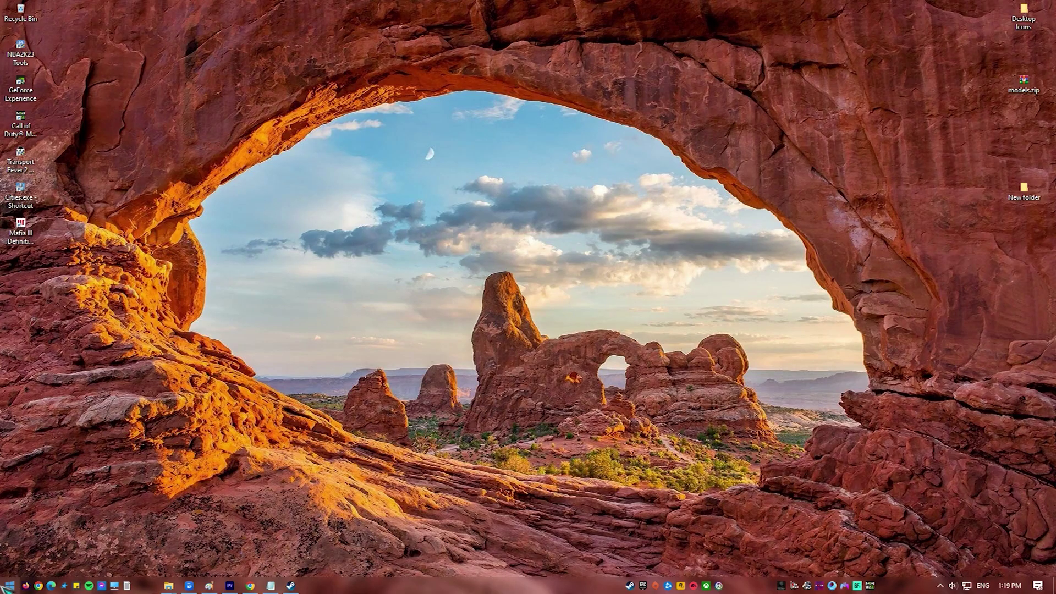
- Open Virus & threat protection through the Update & Security section of Windows Settings
left_click(9, 585)
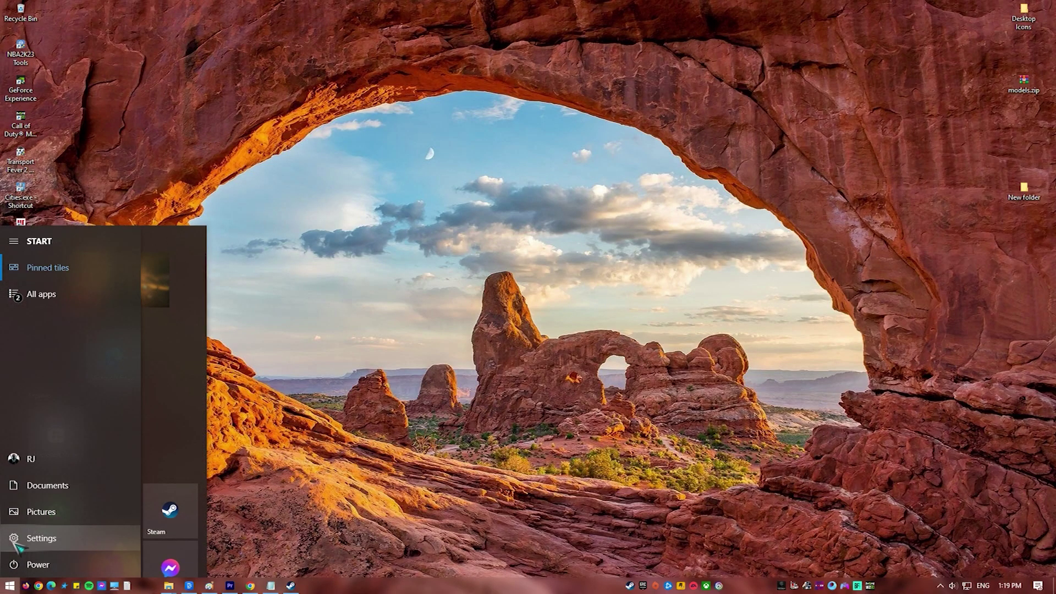
left_click(22, 538)
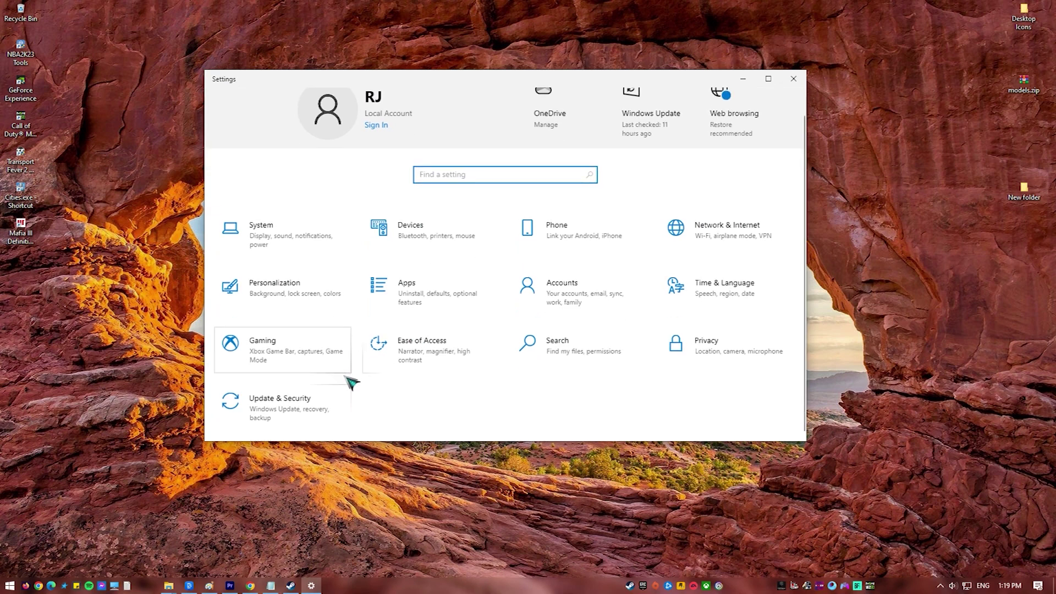
left_click(286, 410)
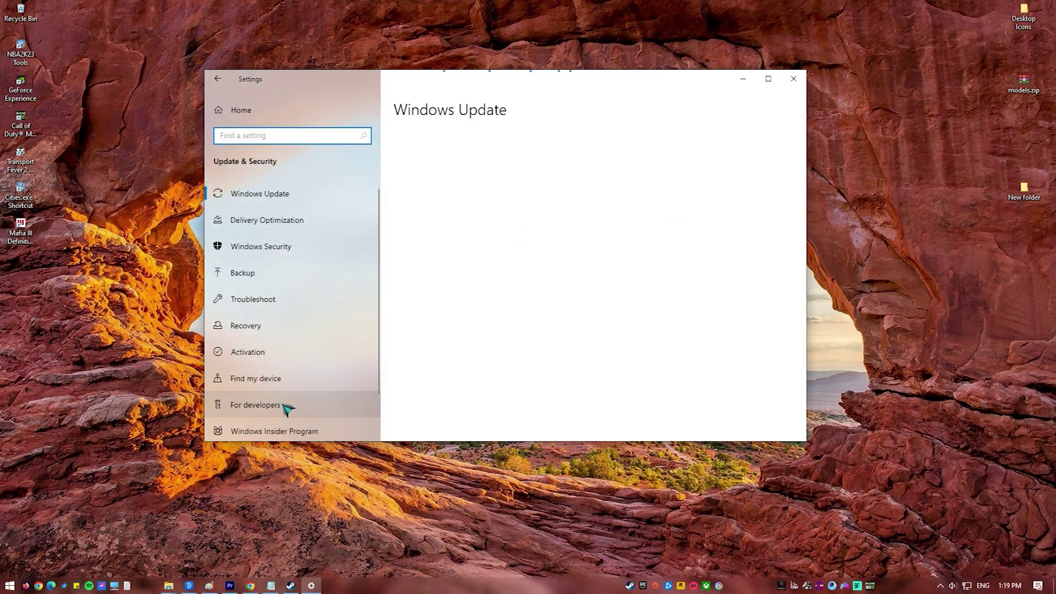
left_click(279, 254)
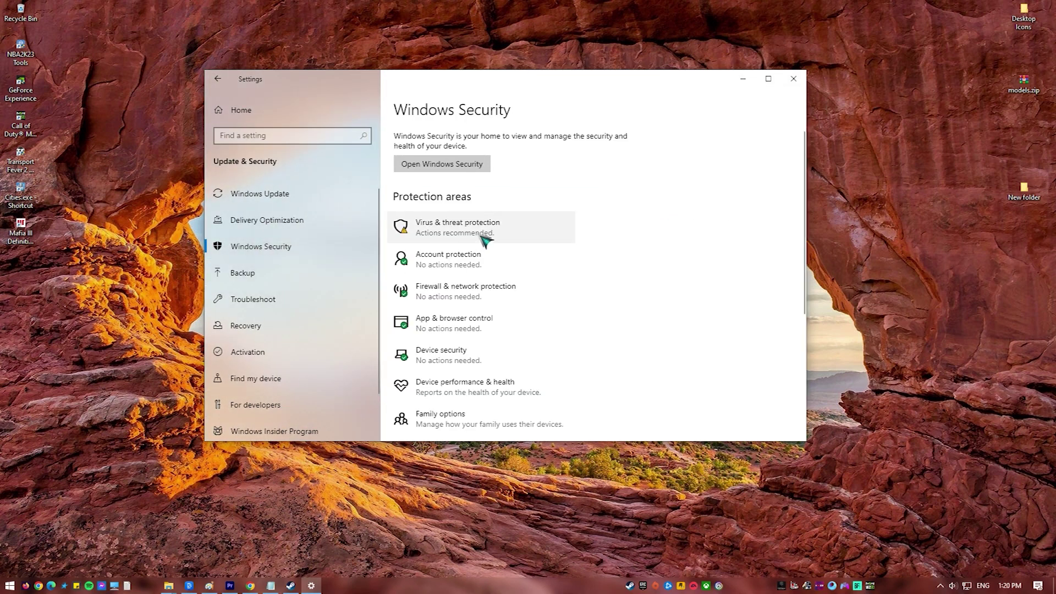
left_click(482, 236)
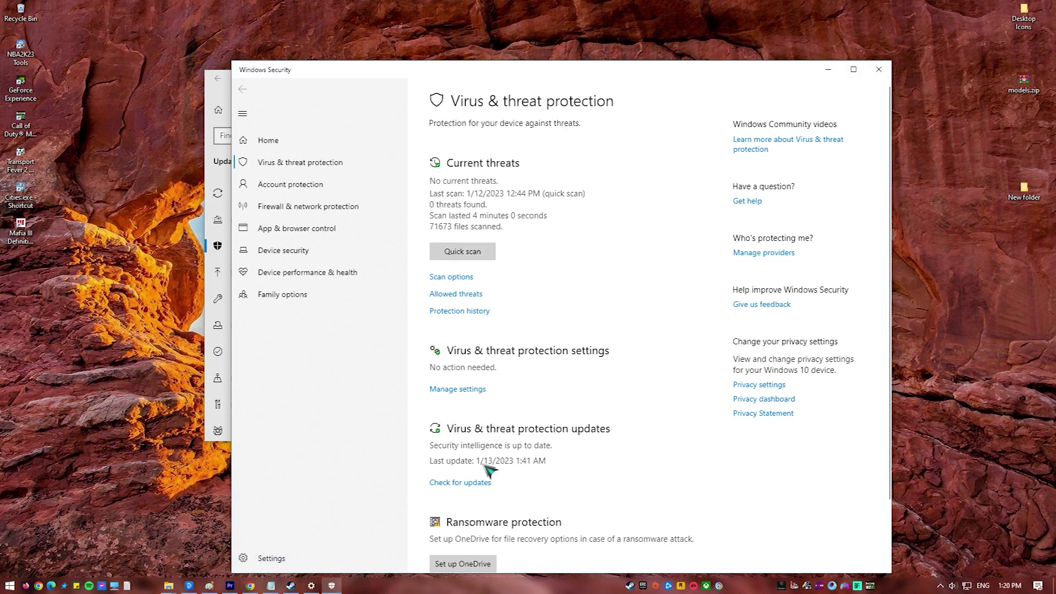
- Open the exclusions list in the Virus & threat protection settings, allowing Windows Security to make changes
left_click(473, 388)
scroll(478, 394, "down", 5)
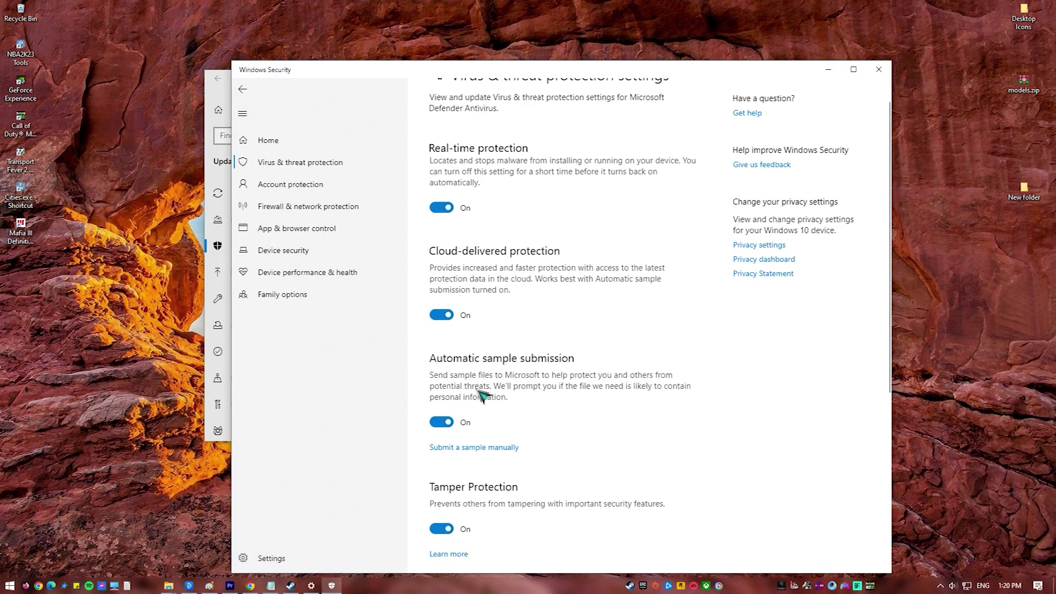
left_click(495, 446)
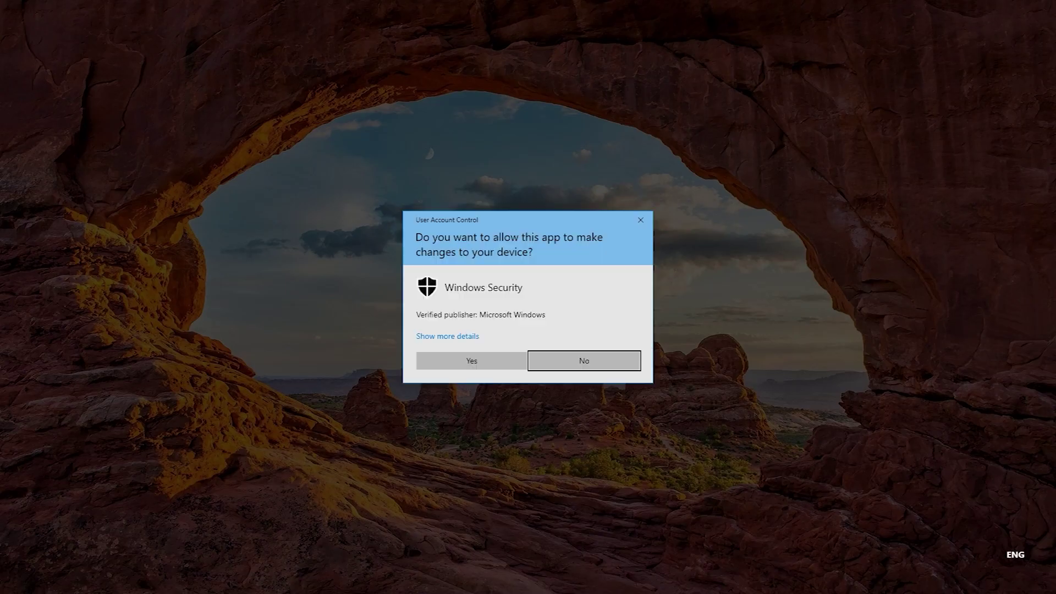
left_click(472, 361)
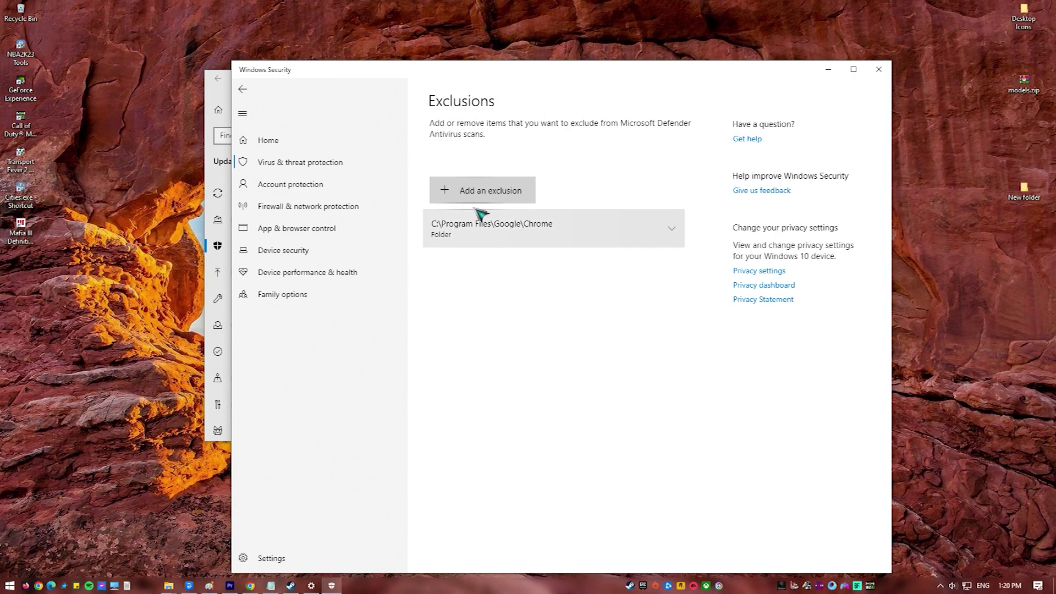
- Add a folder exclusion for a game folder in INSTALLED_APPS\steamapps\common on BACKUP_DRIVE (D:)
left_click(482, 196)
left_click(474, 237)
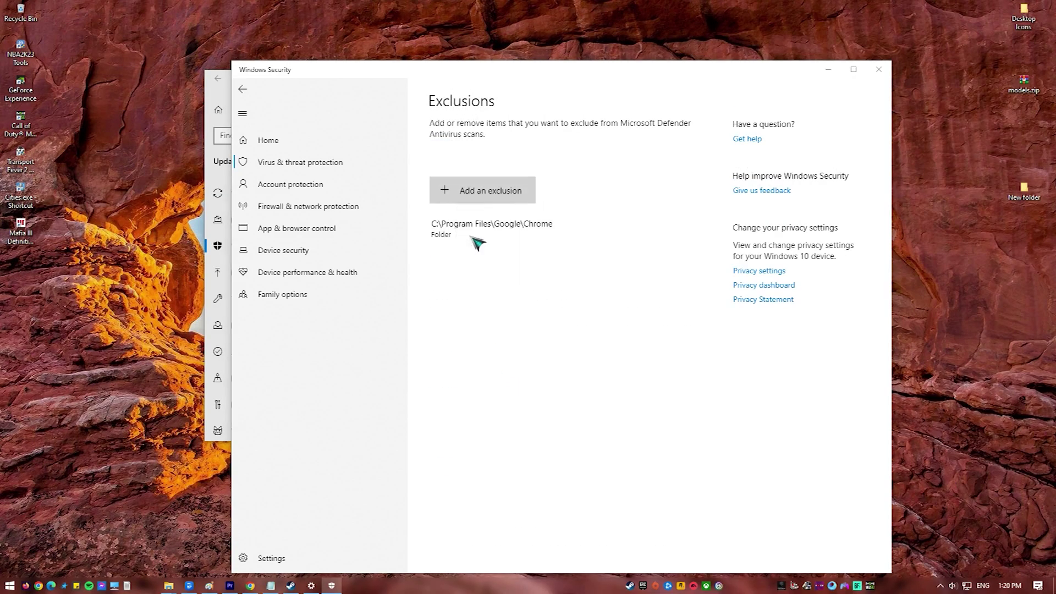
left_click(281, 247)
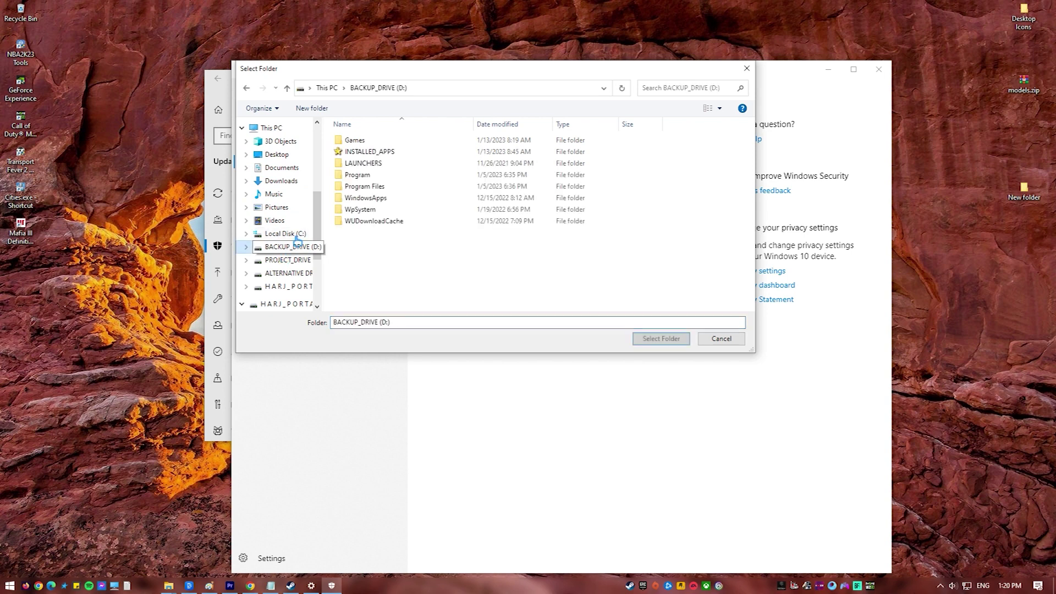
left_click(380, 153)
double_click(383, 153)
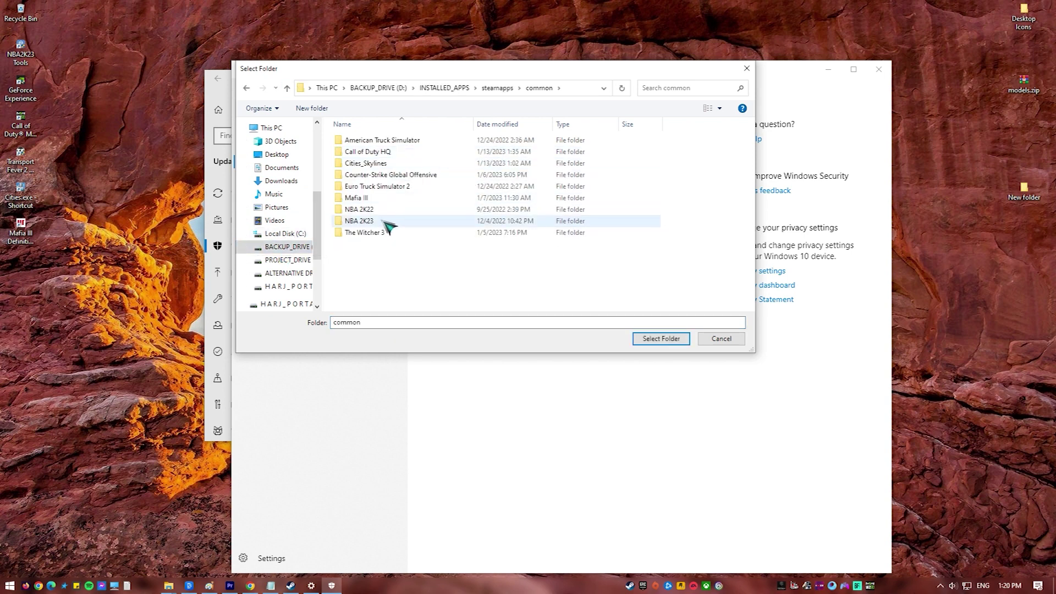
left_click(387, 232)
left_click(638, 340)
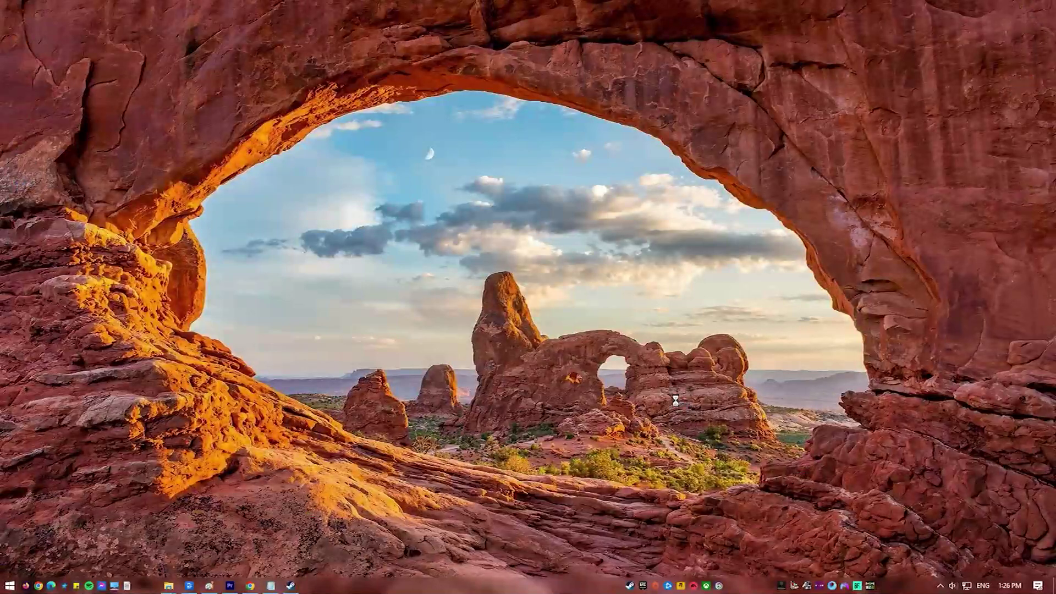
- Open Task Manager and examine the memory use of the running processes
key("ctrl+shift+Escape")
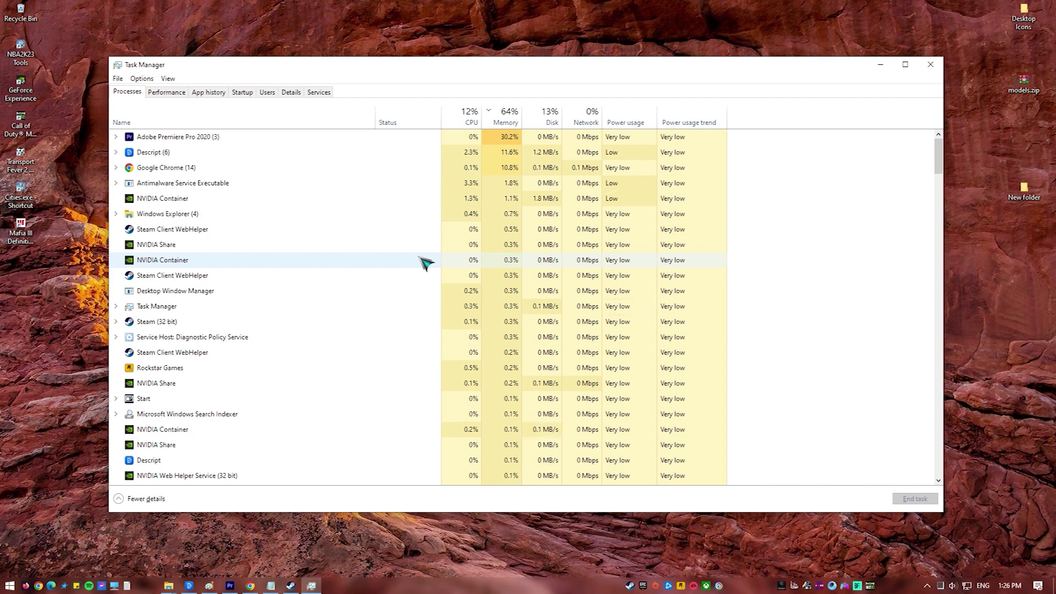
scroll(426, 263, "down", 2)
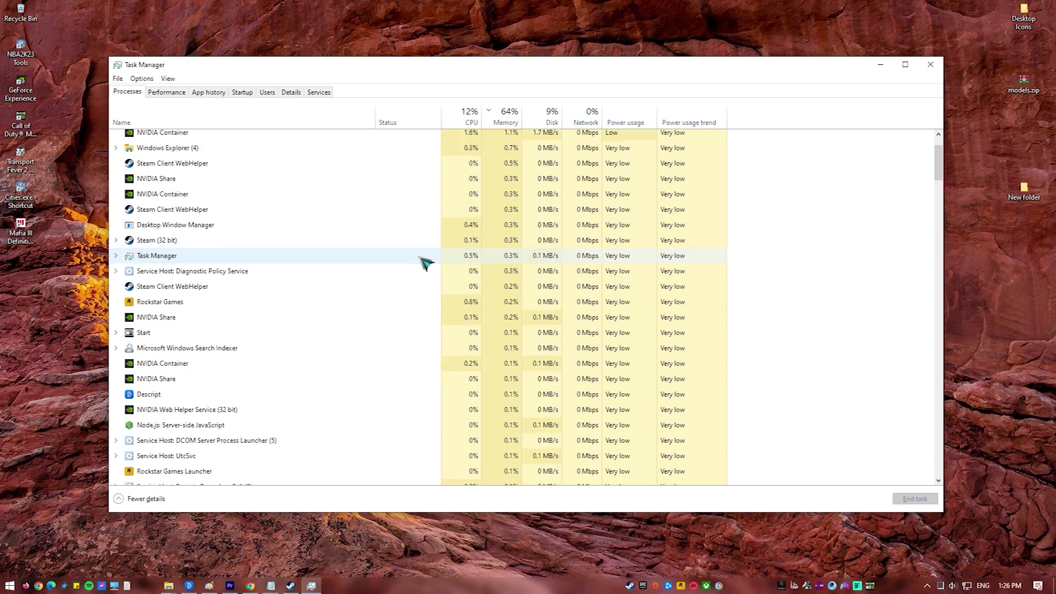
scroll(426, 263, "down", 2)
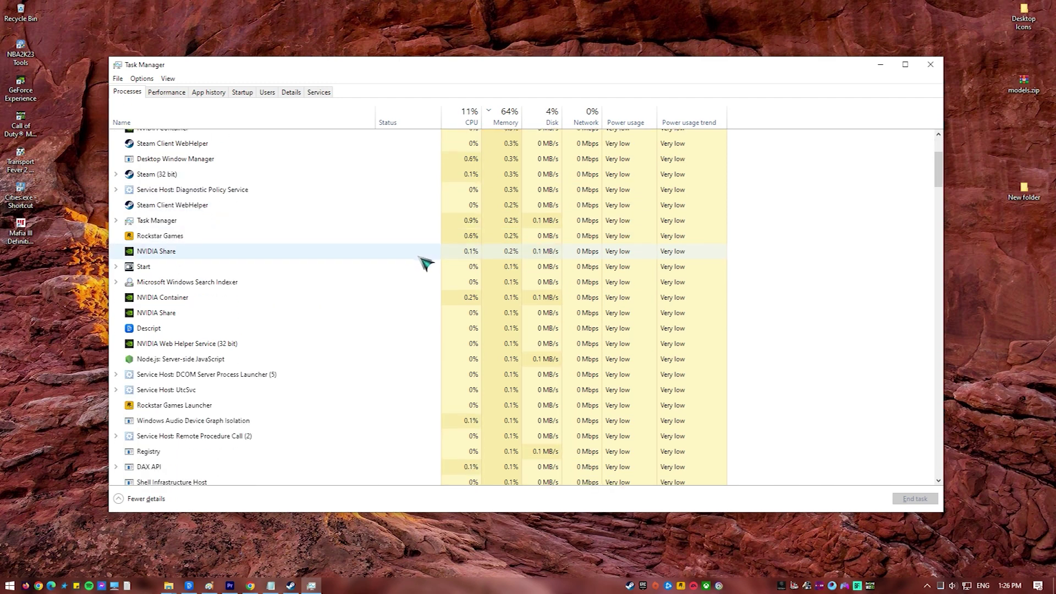
scroll(426, 264, "down", 5)
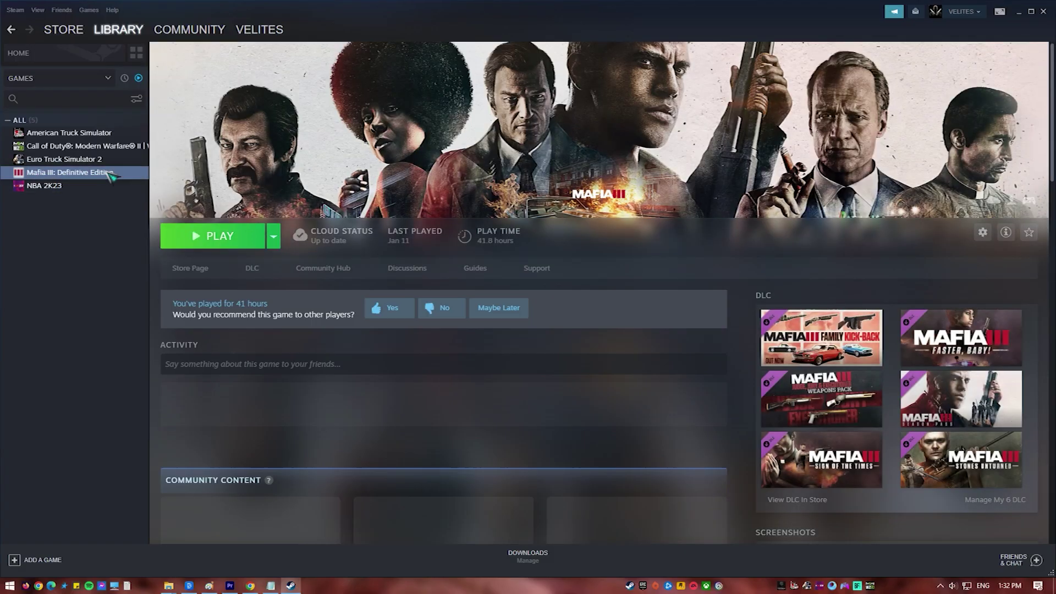
- Set the automatic updates of Mafia III: Definitive Edition in Steam to High Priority - Always auto-update this game before others
right_click(105, 173)
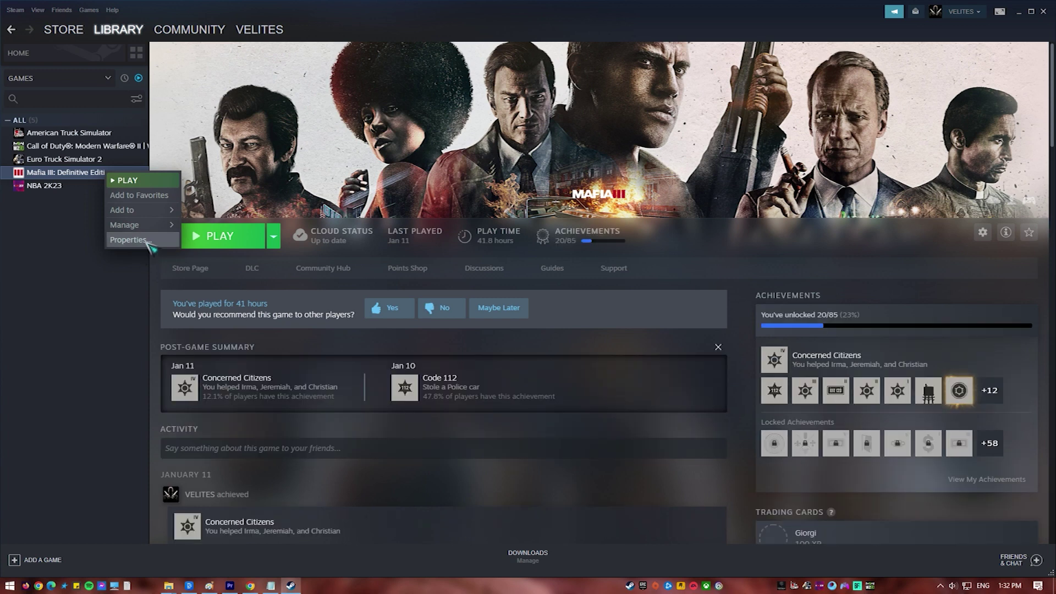
left_click(128, 239)
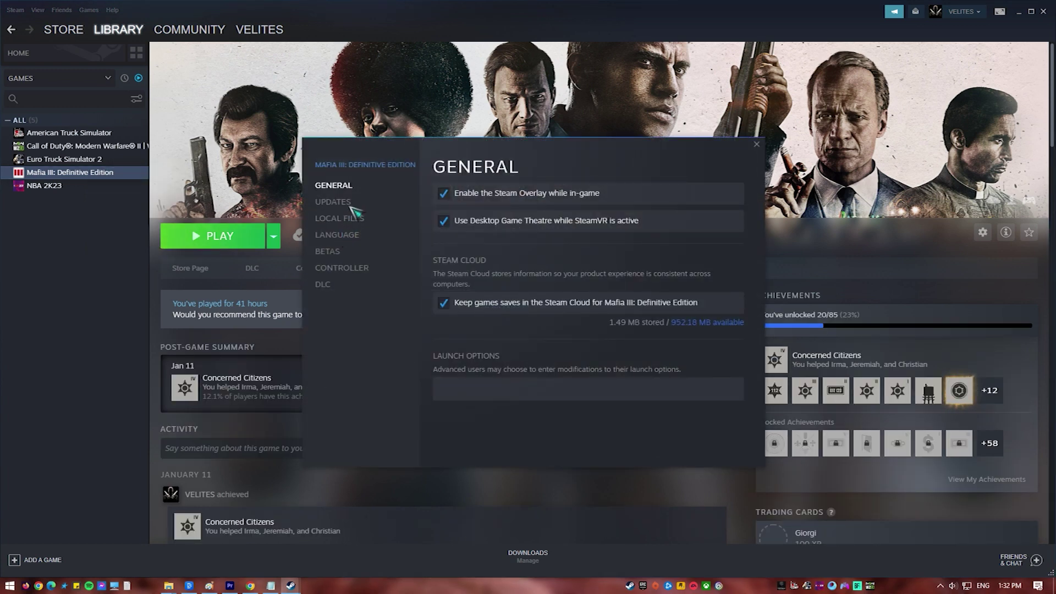
left_click(333, 201)
left_click(570, 223)
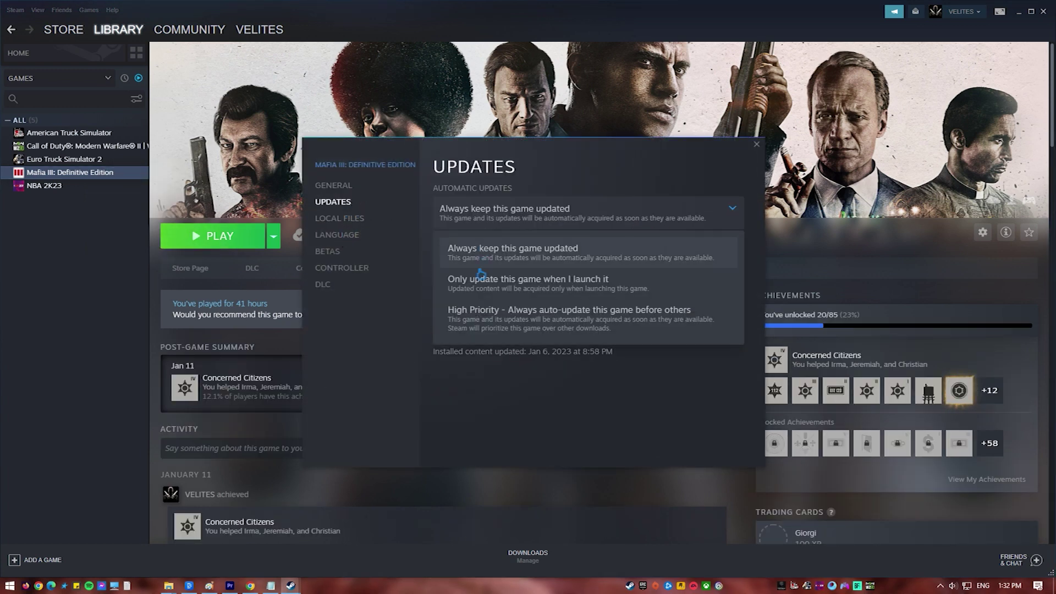
left_click(649, 326)
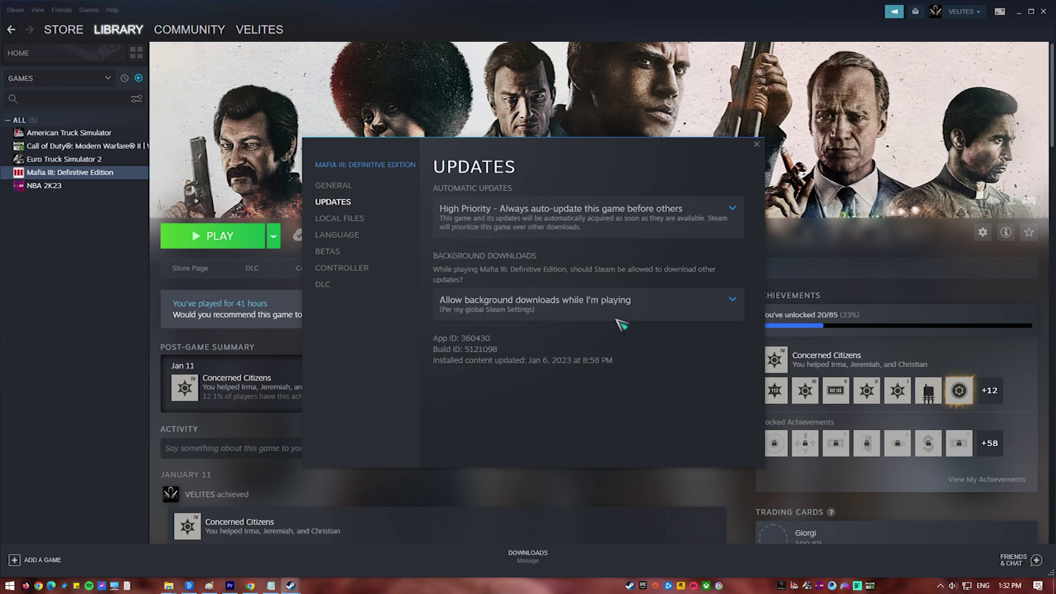